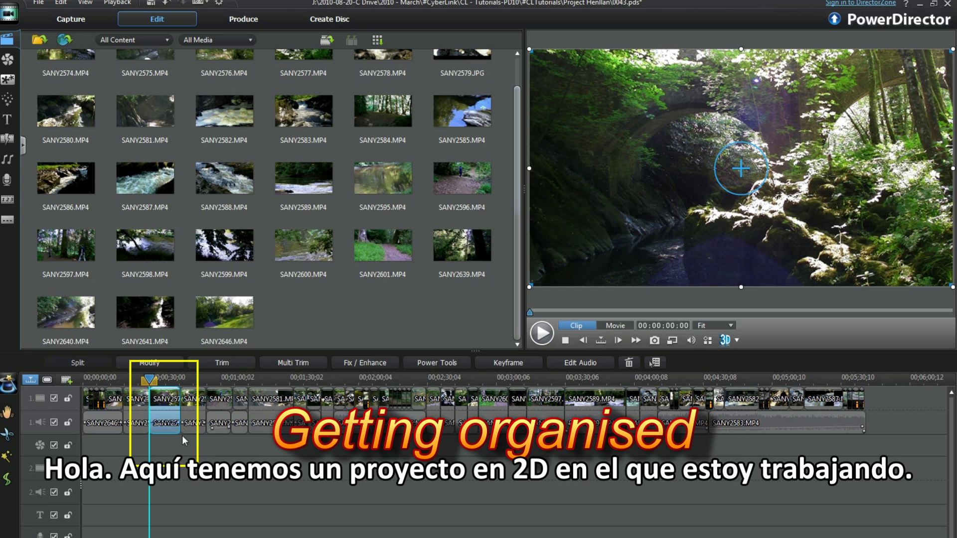
Enable 2D to 3D conversion on the clip in Power Tools, keeping scene depth 128.
left_click(439, 363)
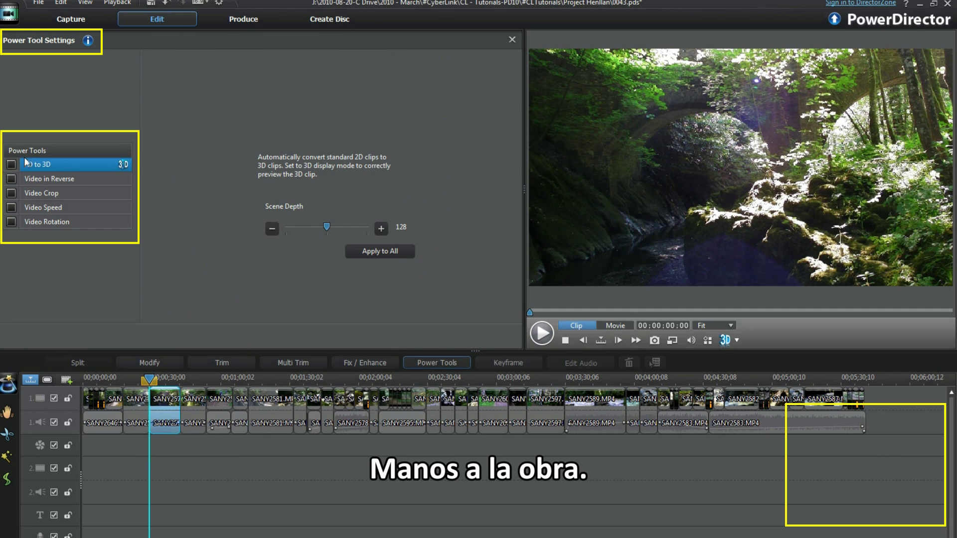
left_click(11, 165)
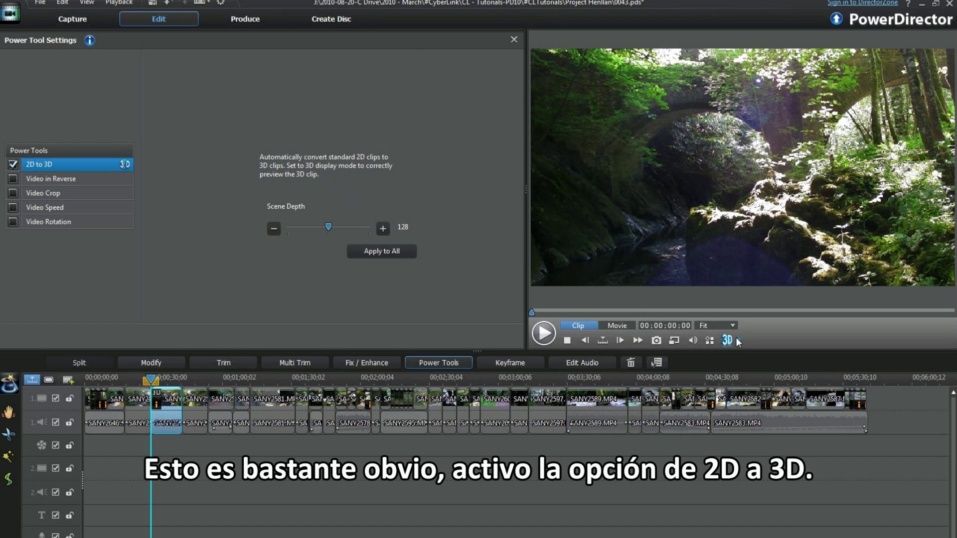
left_click(738, 341)
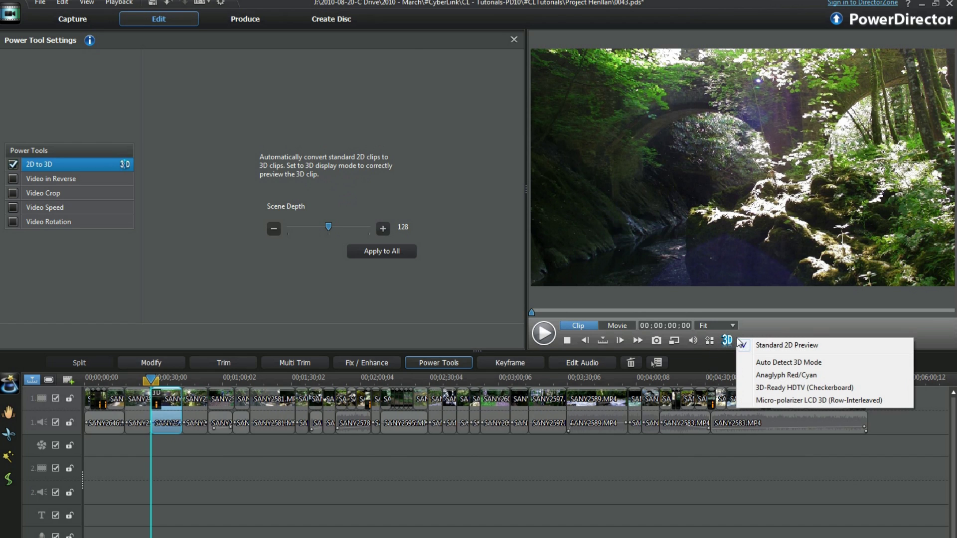
Preview the clip as Anaglyph Red/Cyan and open it in the separate media viewer.
left_click(753, 377)
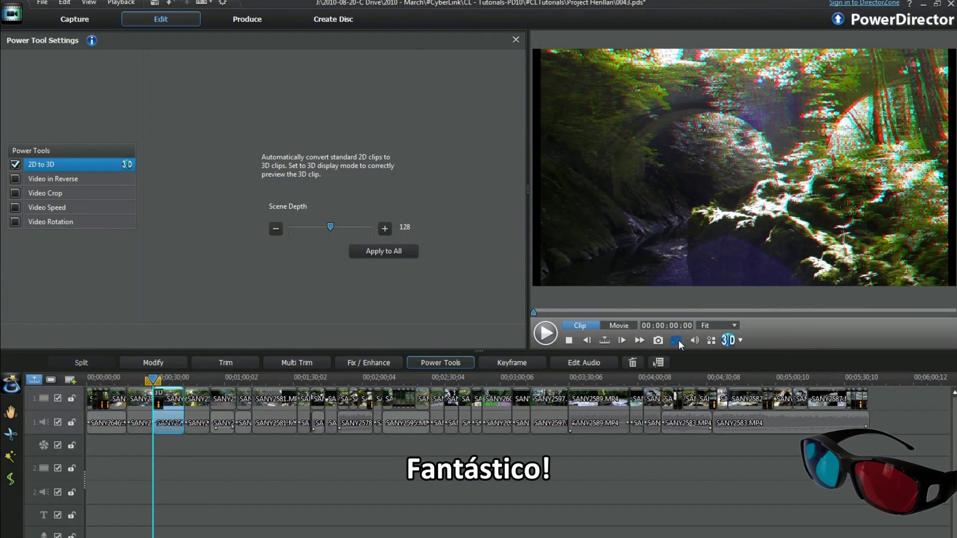
left_click(676, 340)
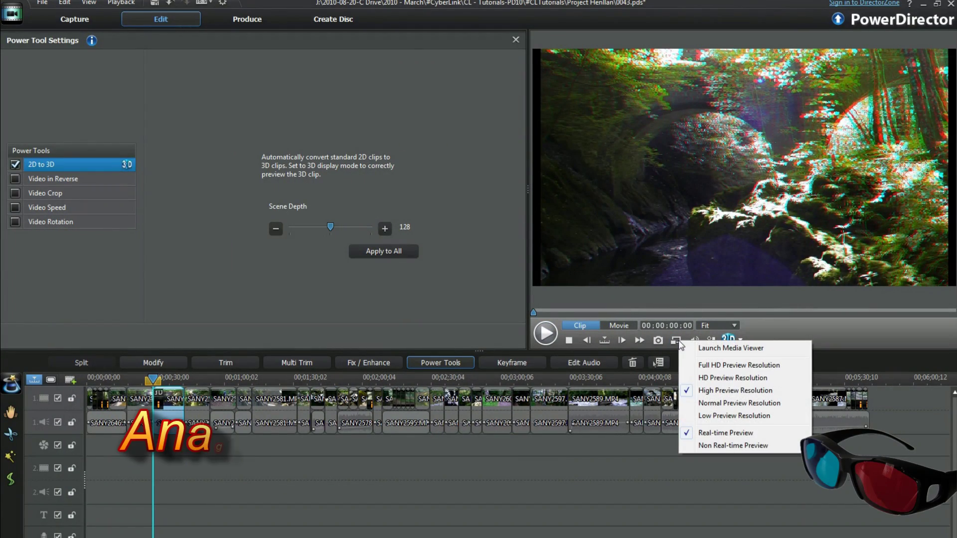
left_click(697, 349)
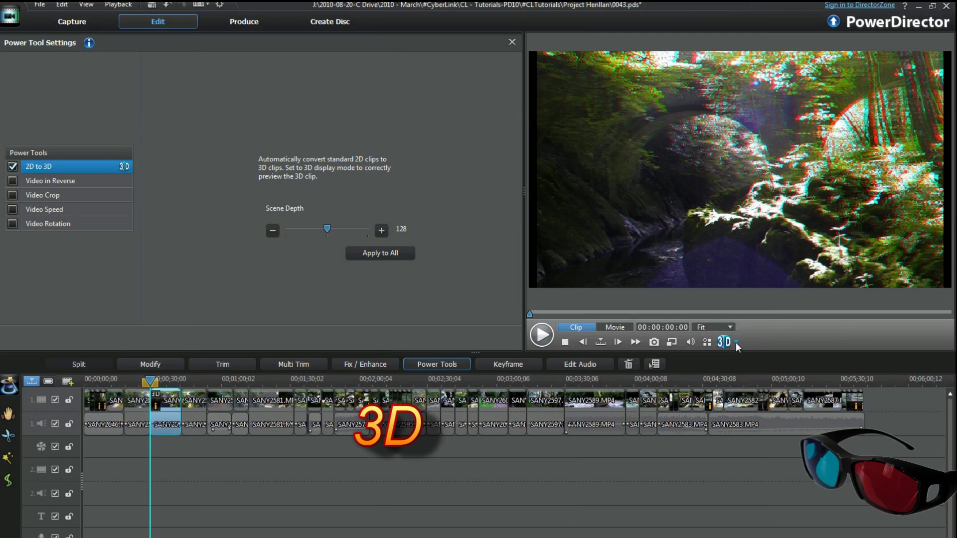
Return the preview to Standard 2D Preview mode.
left_click(740, 341)
key("Escape")
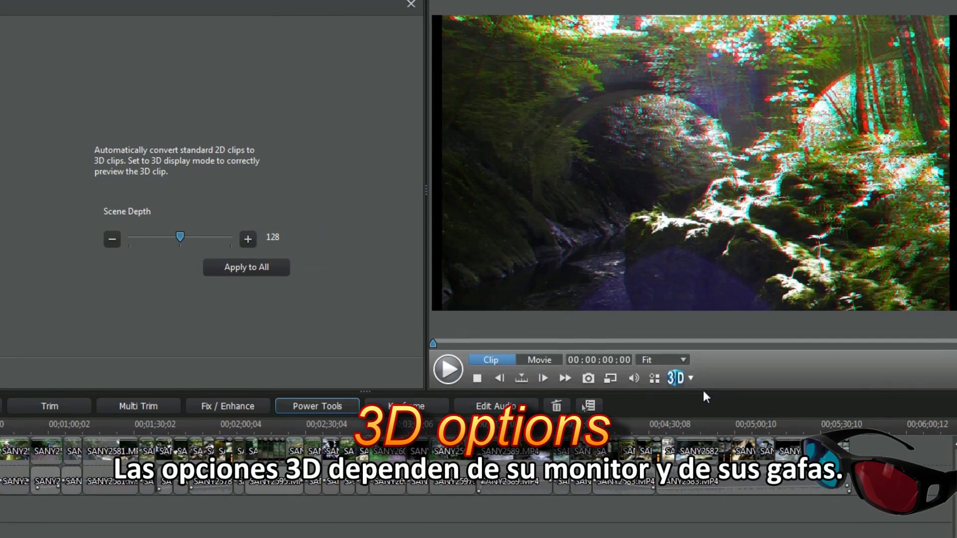
left_click(690, 378)
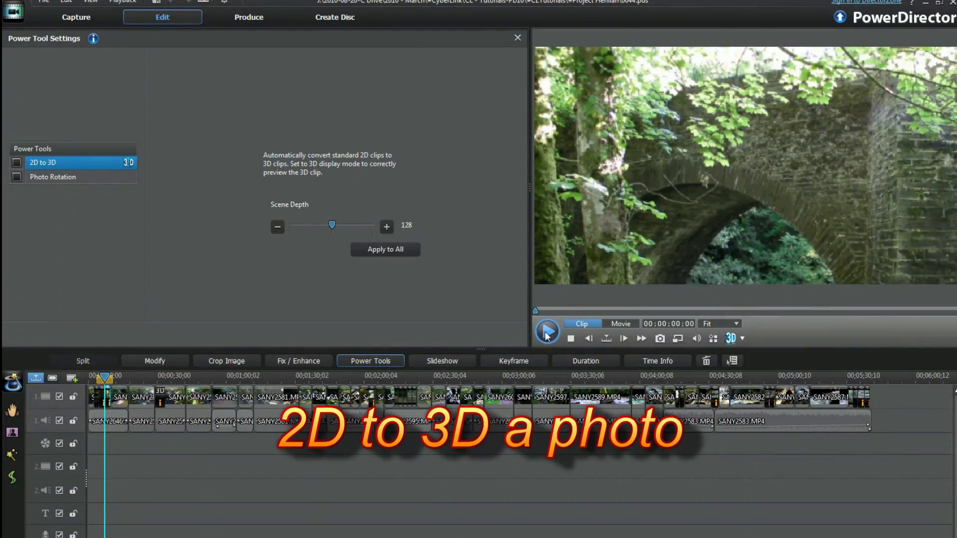
Play and pause the stone bridge photo, then preview it as Anaglyph Red/Cyan.
left_click(547, 332)
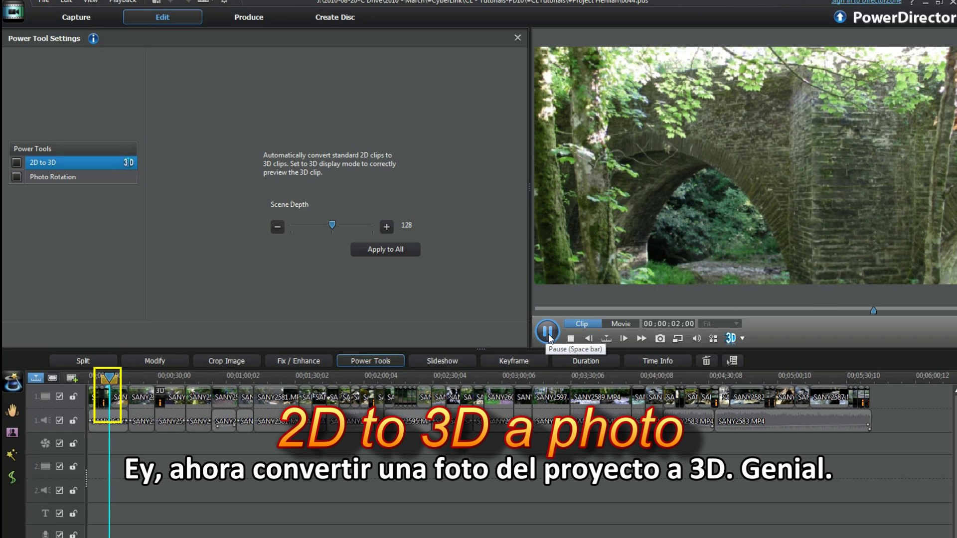
left_click(547, 332)
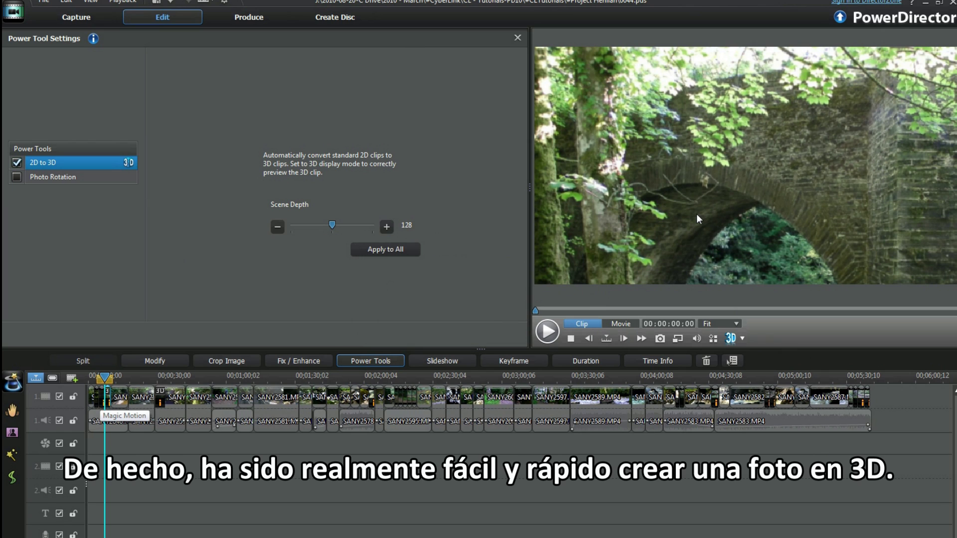
left_click(742, 338)
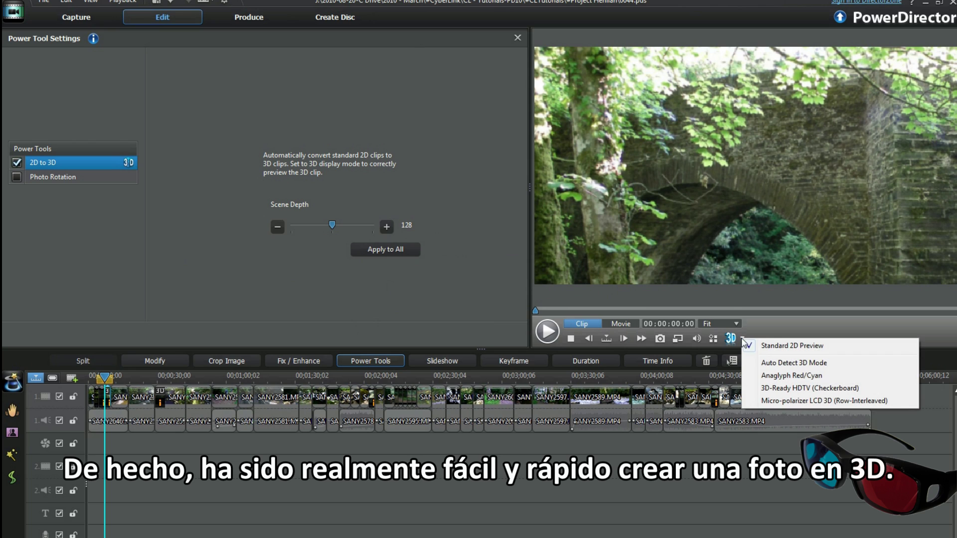
left_click(753, 376)
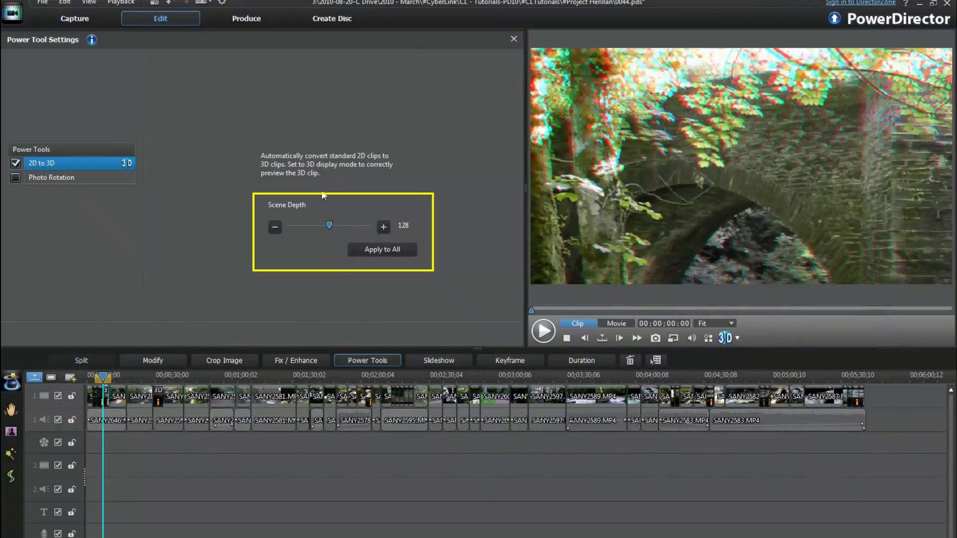
Drop the bridge photo's Scene Depth to 0, then raise it to the maximum 255.
left_click_drag(328, 225, 281, 229)
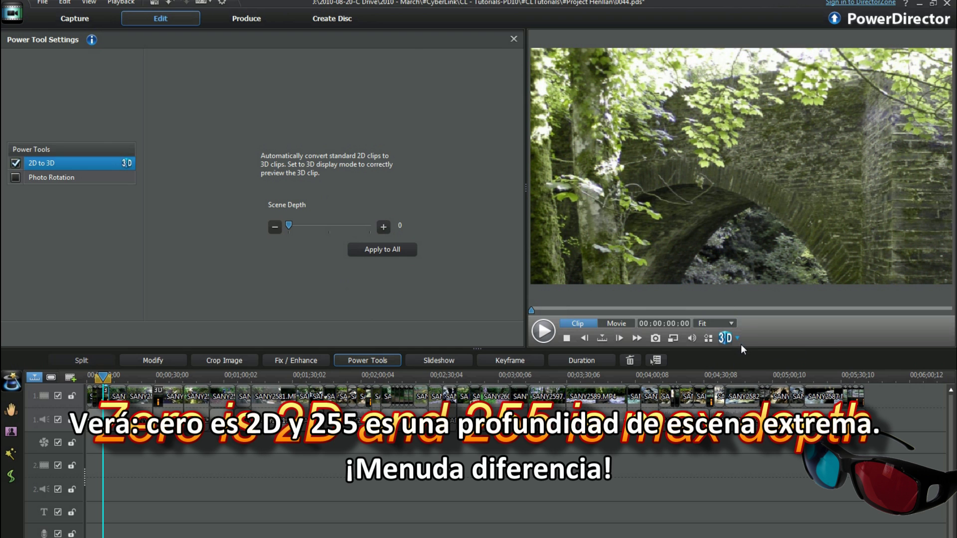
left_click(737, 339)
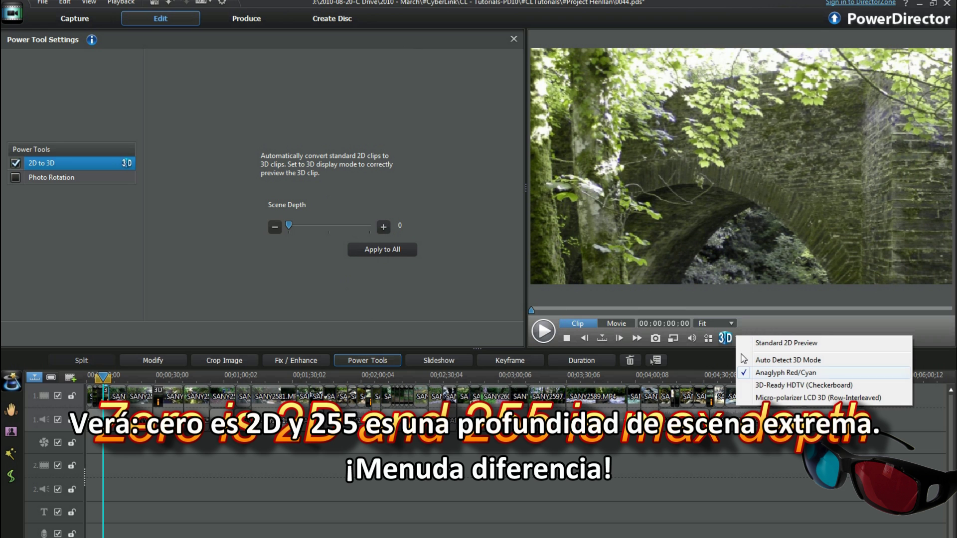
left_click(377, 326)
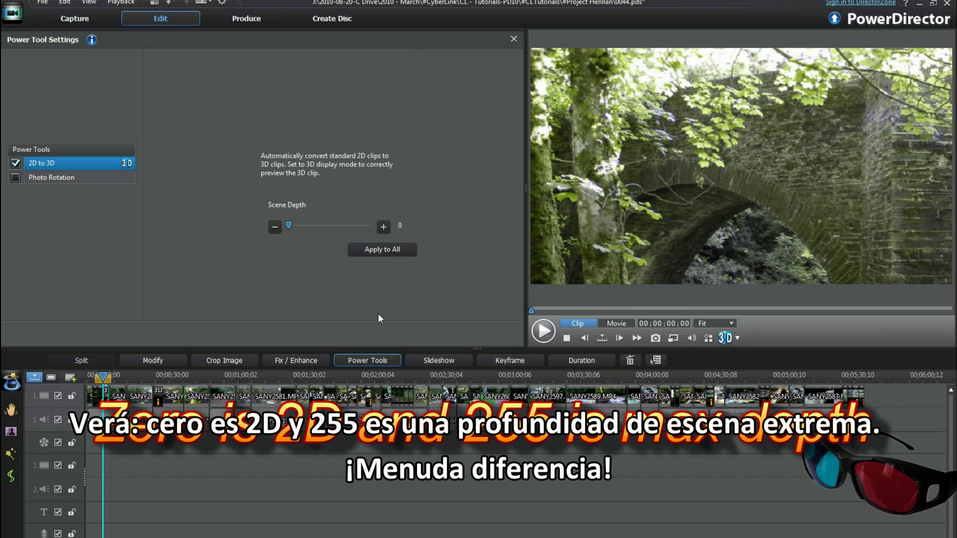
left_click_drag(290, 229, 331, 229)
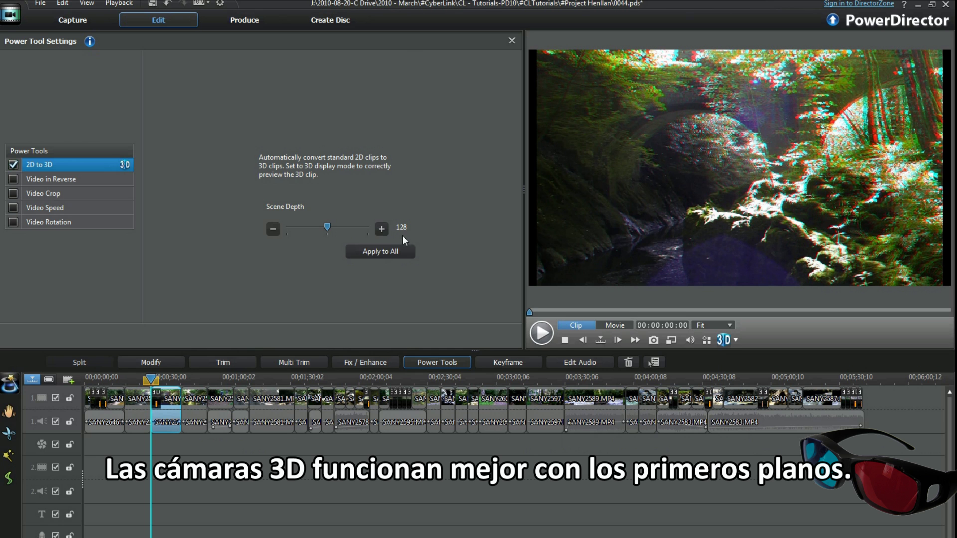
Apply the 3D conversion to all clips and preview the whole Movie in anaglyph.
left_click(382, 252)
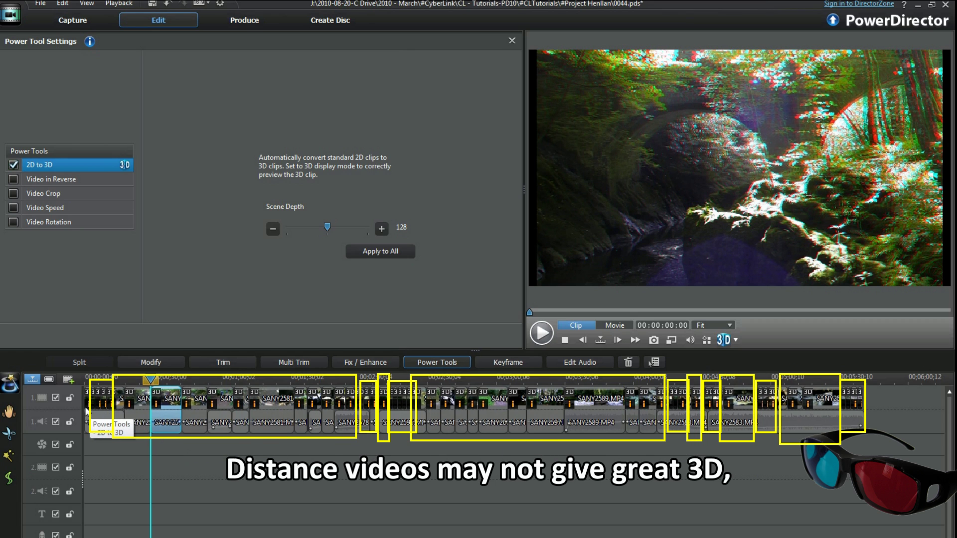
left_click(91, 423)
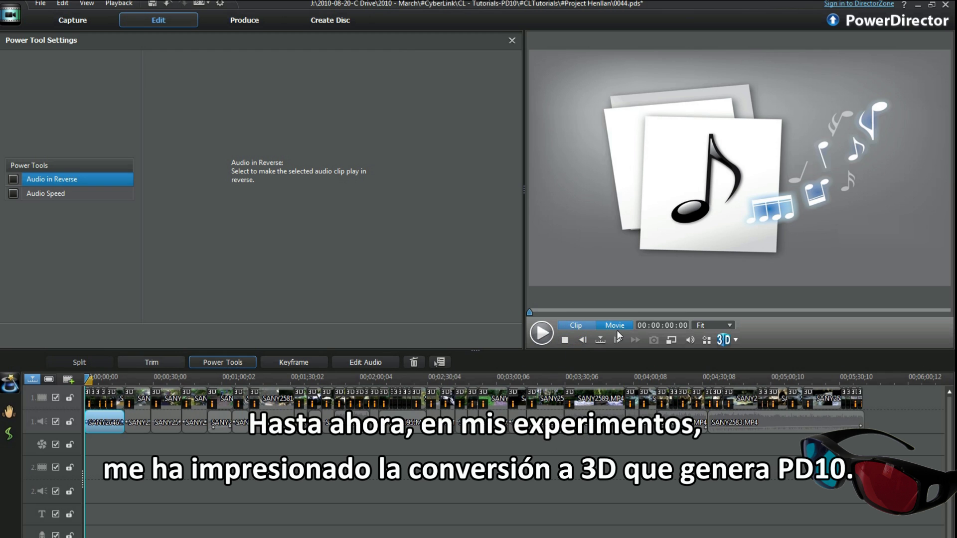
left_click(619, 326)
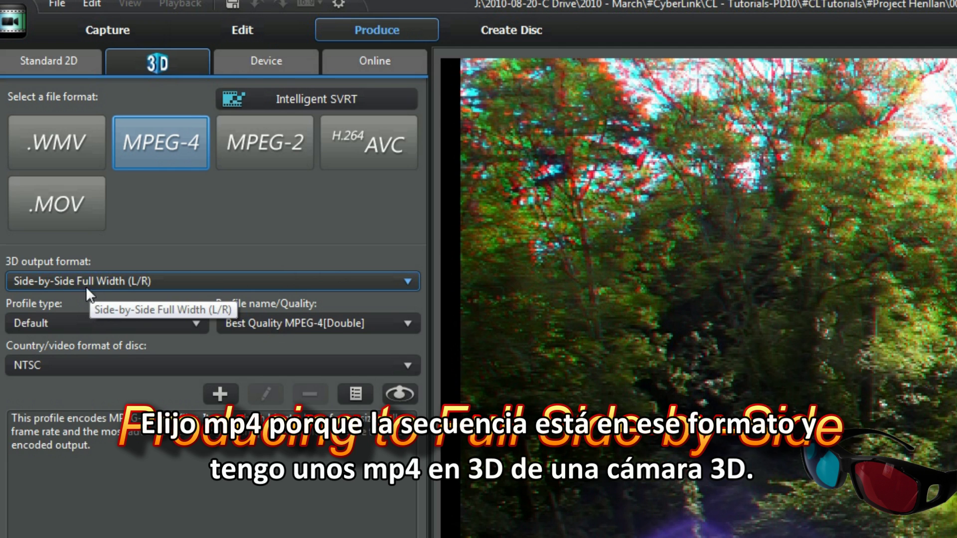
Produce the project as MPEG-4 in Side-by-Side Full Width (L/R) 3D.
left_click(409, 282)
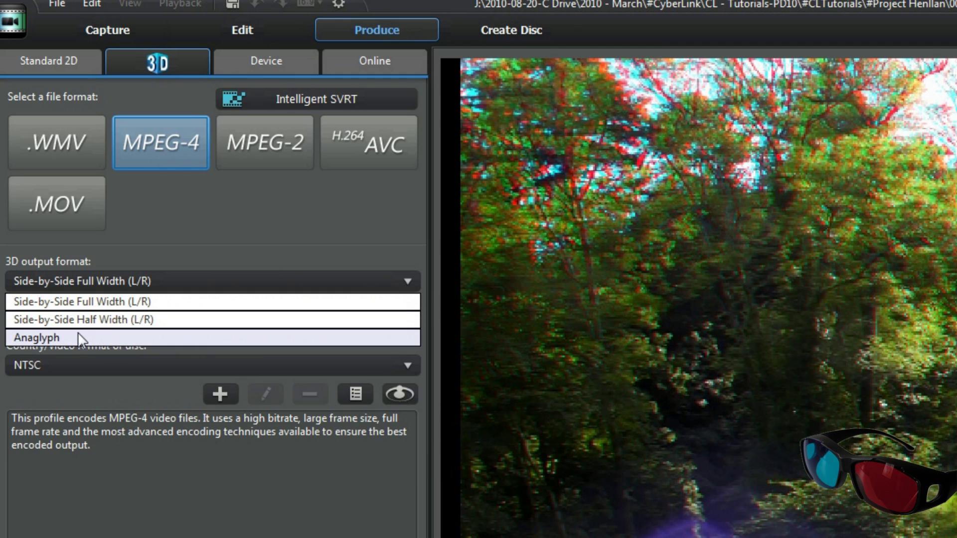
left_click(278, 198)
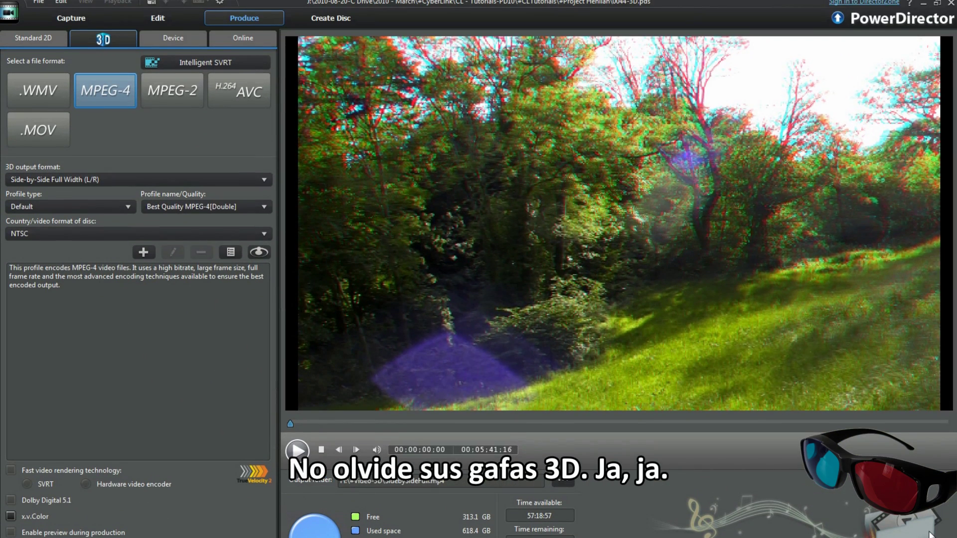
left_click(929, 534)
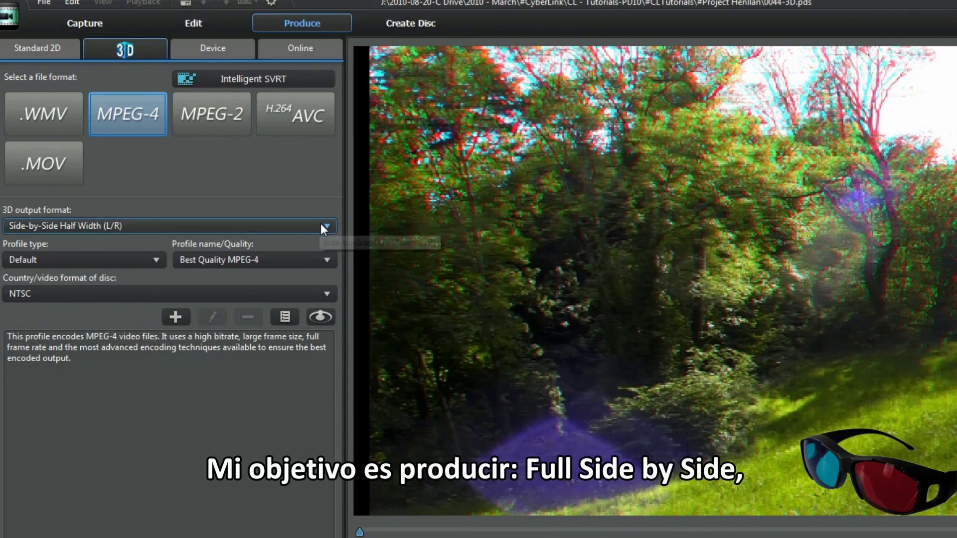
Produce it again as MPEG-4 in Side-by-Side Half Width 3D.
left_click(325, 228)
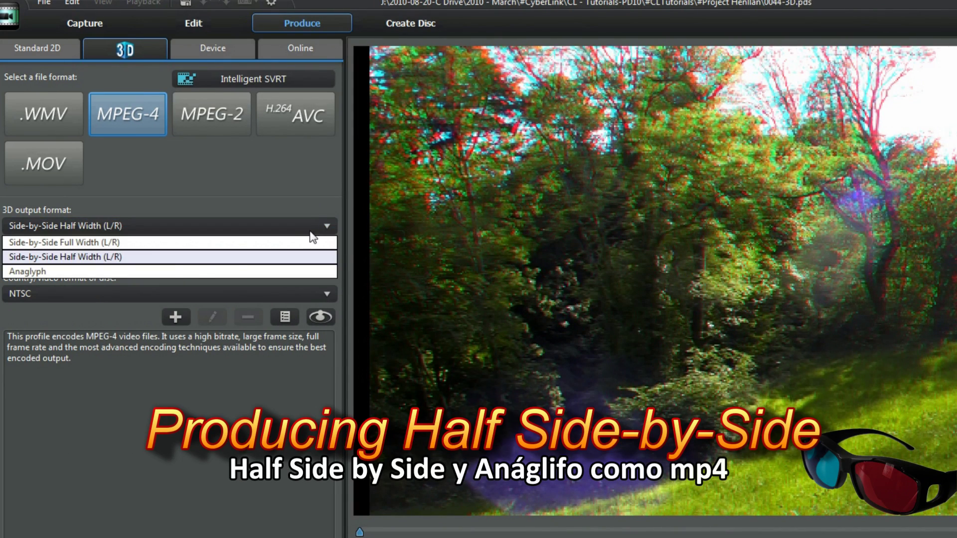
left_click(172, 258)
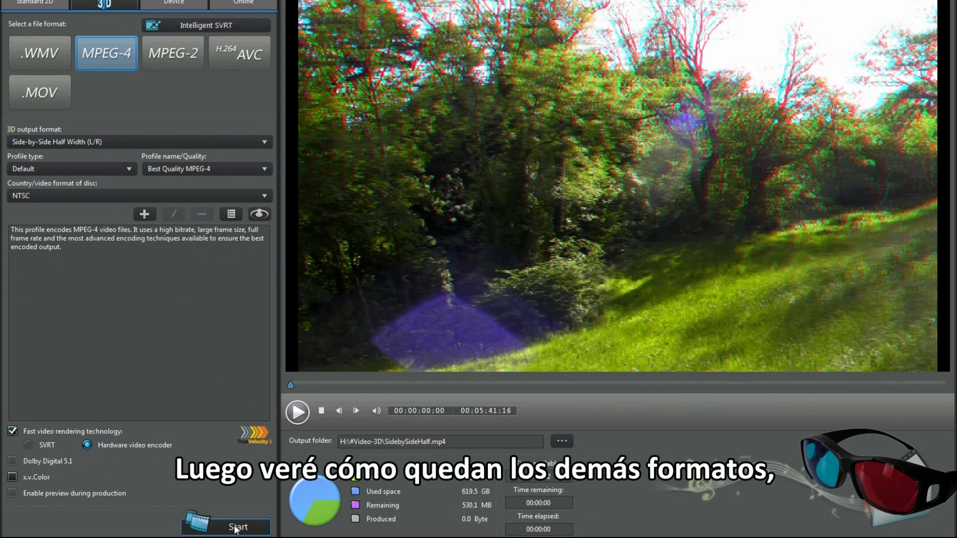
left_click(271, 529)
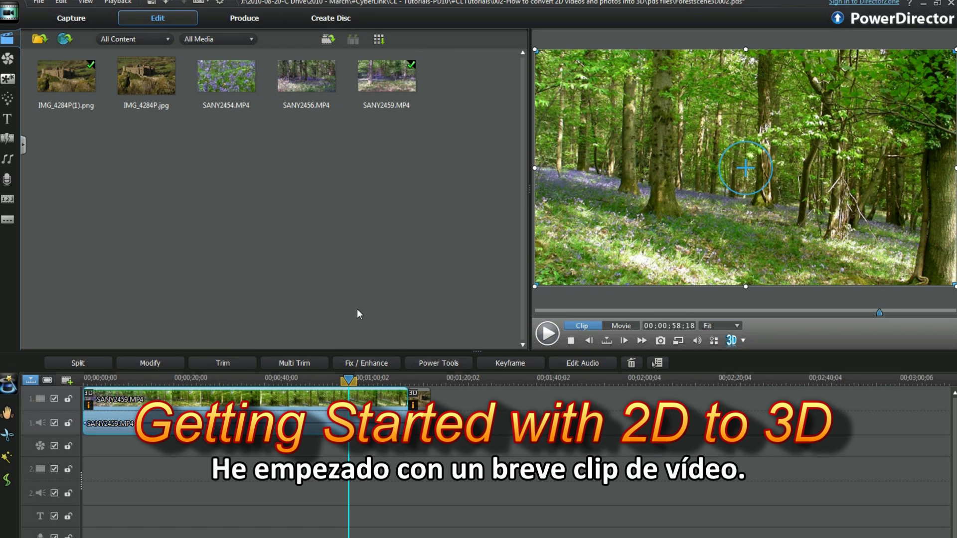
Convert the forest clip and castle photo to 3D and preview them as Anaglyph Red/Cyan.
left_click(444, 363)
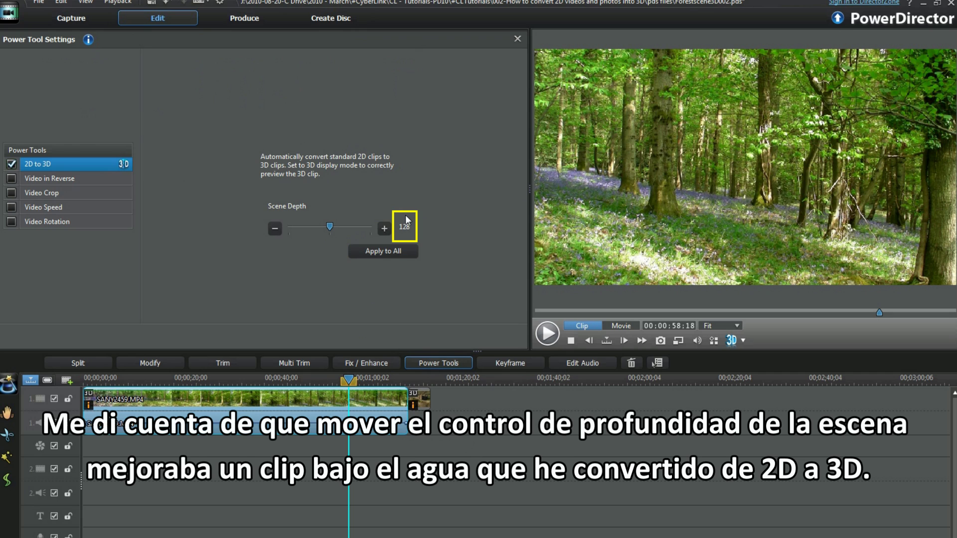
left_click(424, 400)
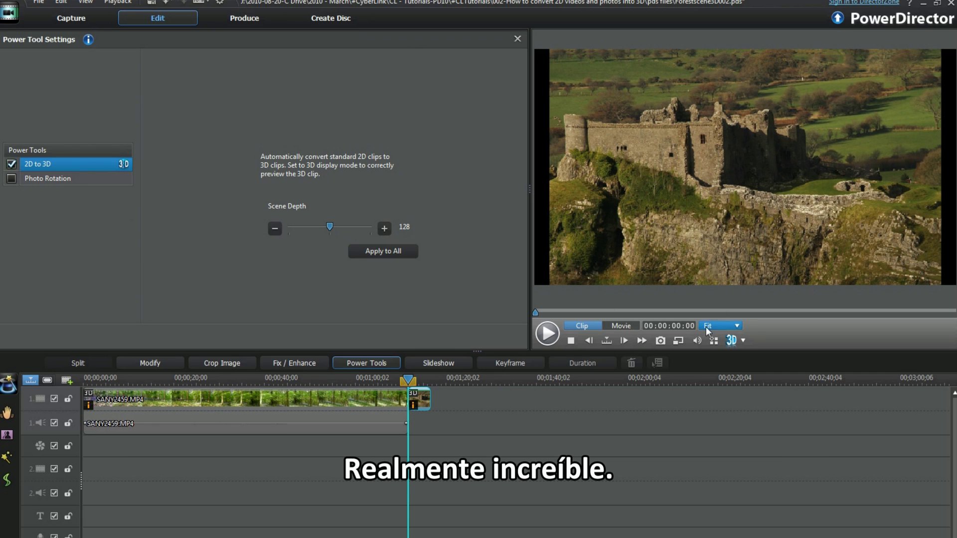
left_click(743, 341)
left_click(758, 380)
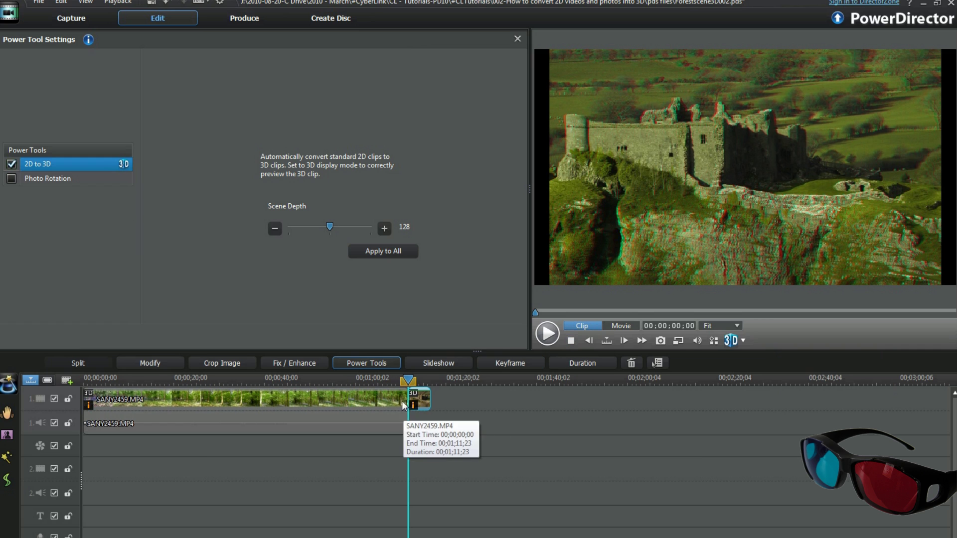
left_click(386, 381)
Trim the forest clip SANY2459.MP4 to end at 00;01;05;23 and play it in 3D.
left_click_drag(385, 381, 383, 382)
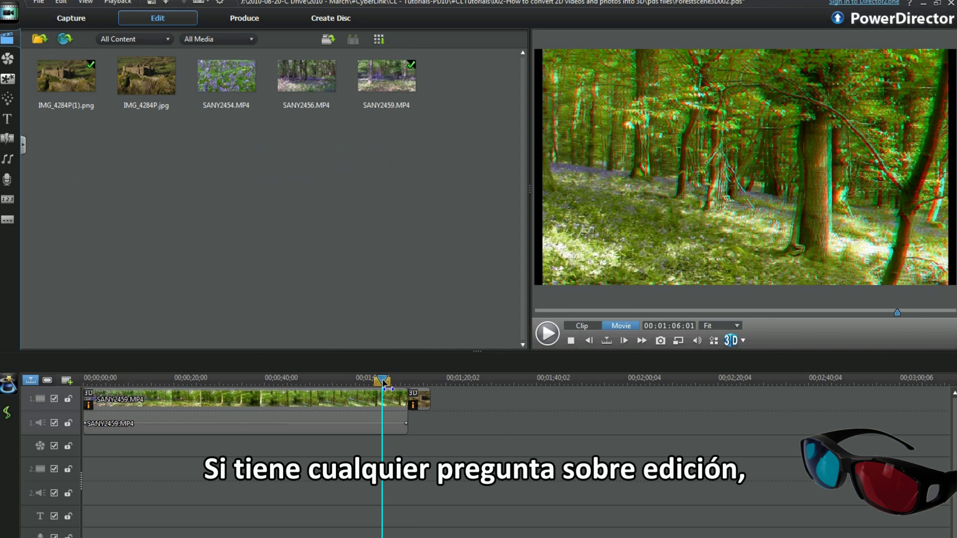
left_click(644, 183)
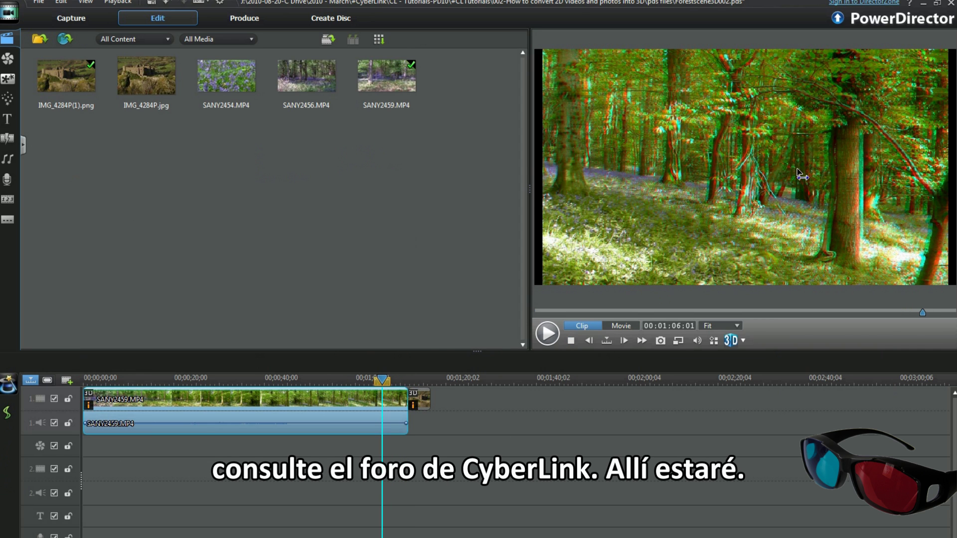
left_click_drag(397, 384, 384, 384)
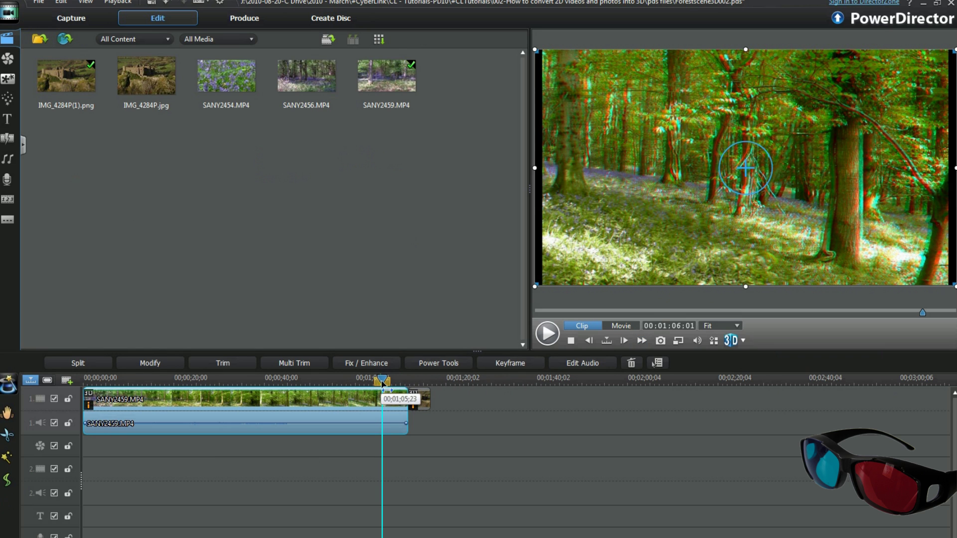
left_click(547, 333)
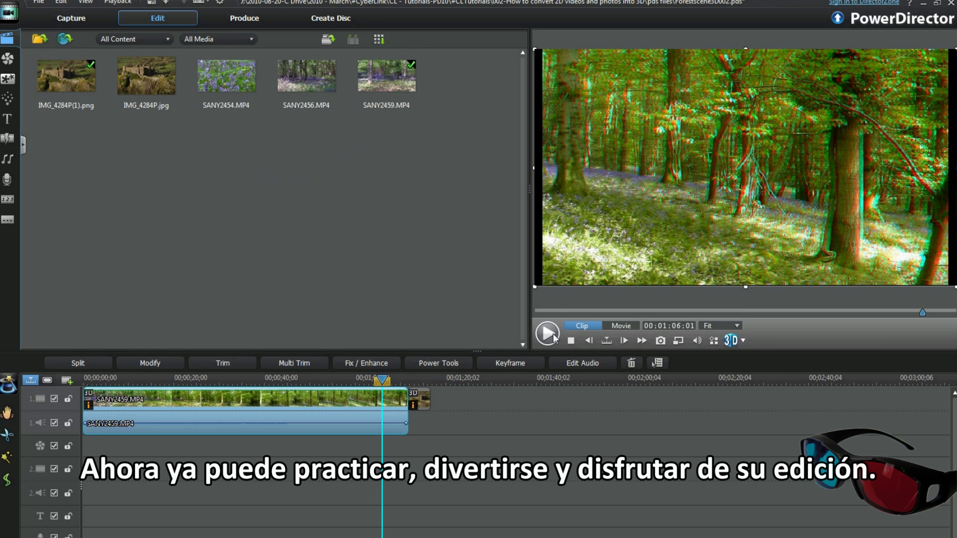